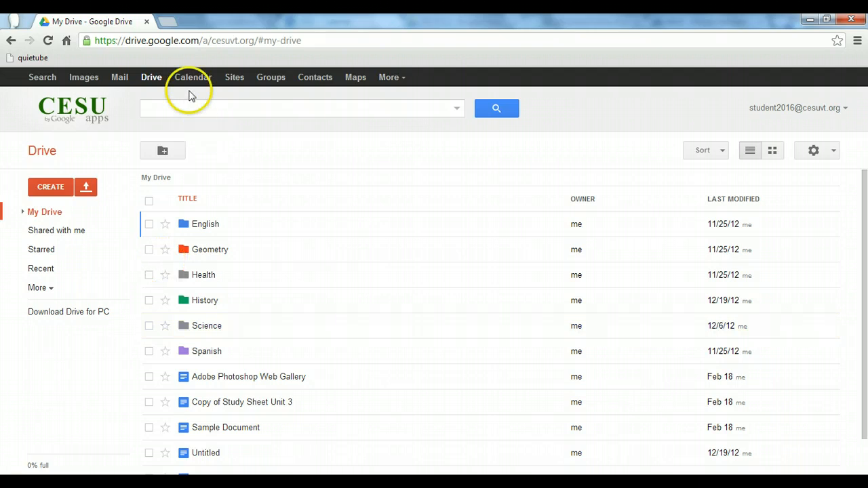
Switch from Drive to Google Calendar and expand the My calendars and Other calendars lists
{"action": "left_click", "coordinate": [188, 78]}
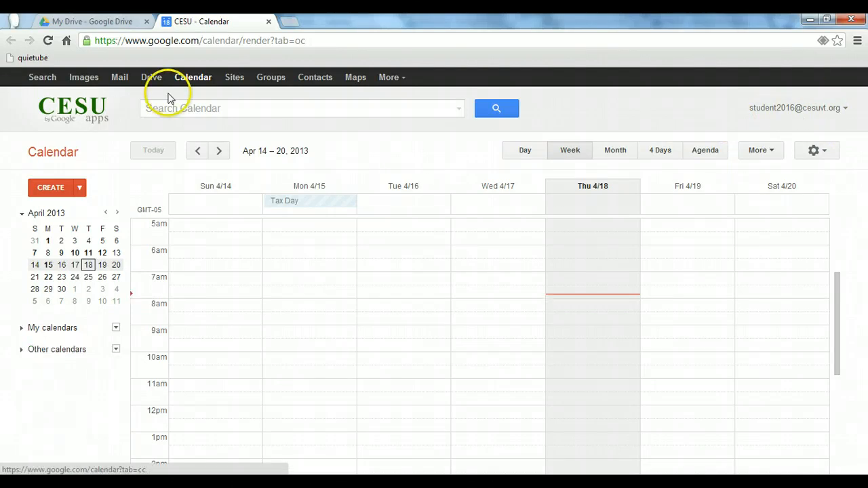
{"action": "left_click", "coordinate": [23, 328]}
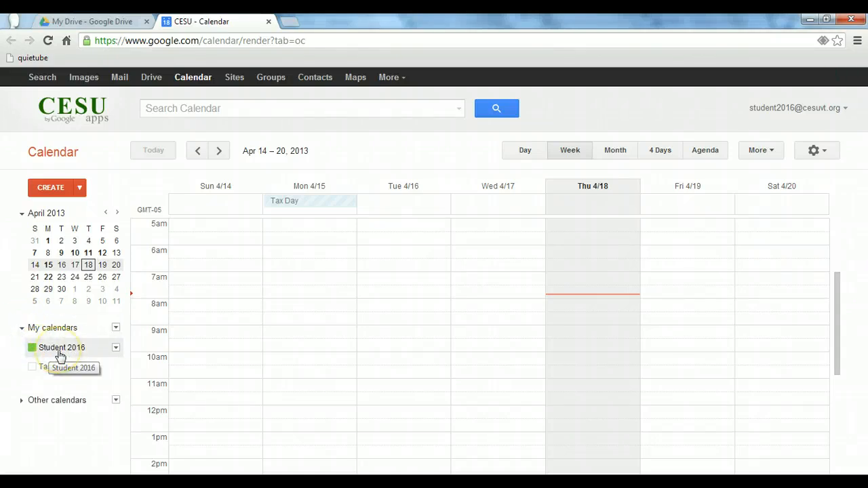
{"action": "left_click", "coordinate": [23, 403]}
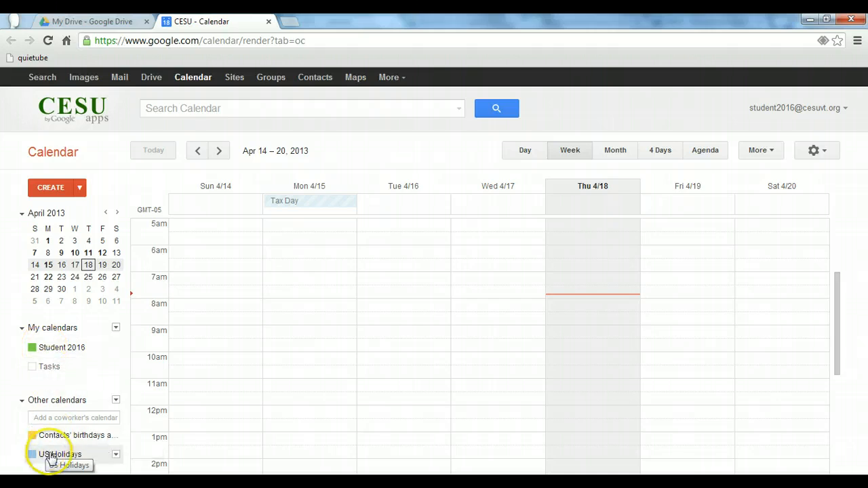
{"action": "left_click", "coordinate": [60, 456]}
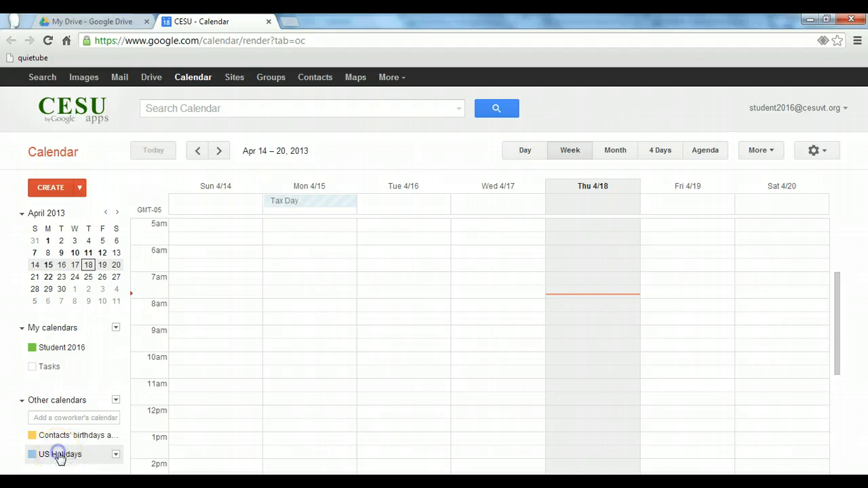
{"action": "left_click", "coordinate": [68, 456]}
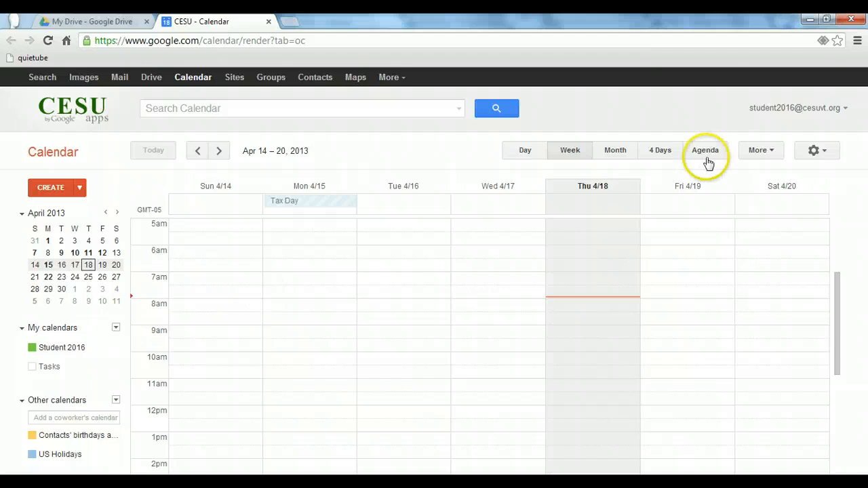
Set Show weekends to No in the general calendar settings and save the change
{"action": "left_click", "coordinate": [813, 150]}
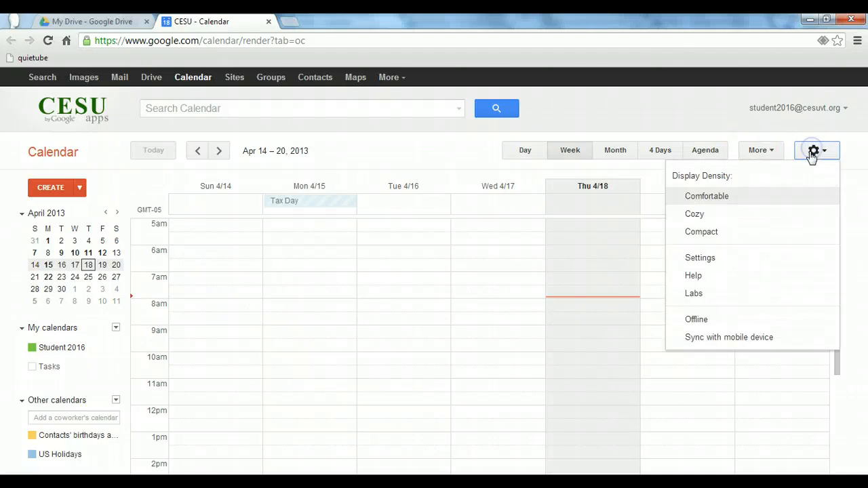
{"action": "left_click", "coordinate": [709, 259]}
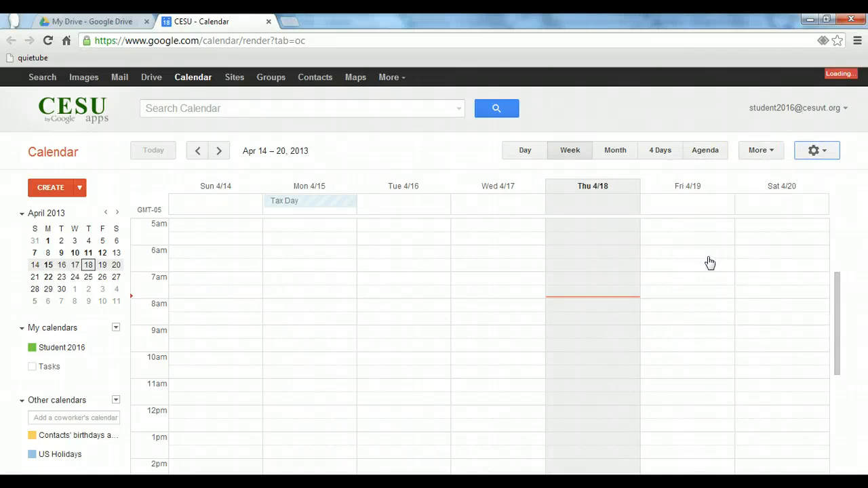
{"action": "middle_click", "coordinate": [624, 270]}
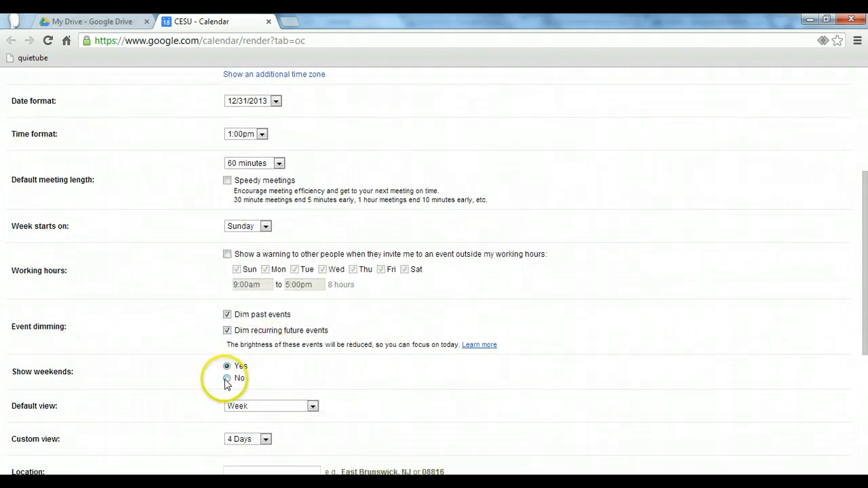
{"action": "left_click", "coordinate": [227, 379]}
{"action": "scroll", "coordinate": [169, 346], "scroll_direction": "up", "scroll_amount": 3}
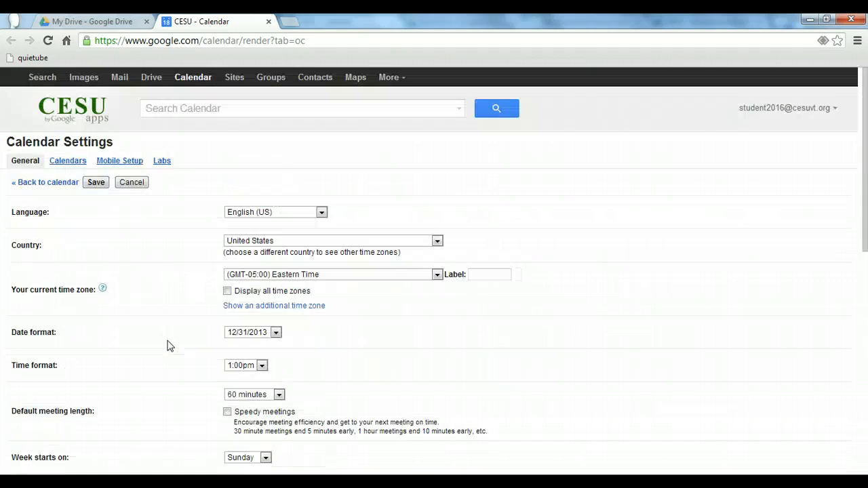
{"action": "left_click", "coordinate": [94, 181]}
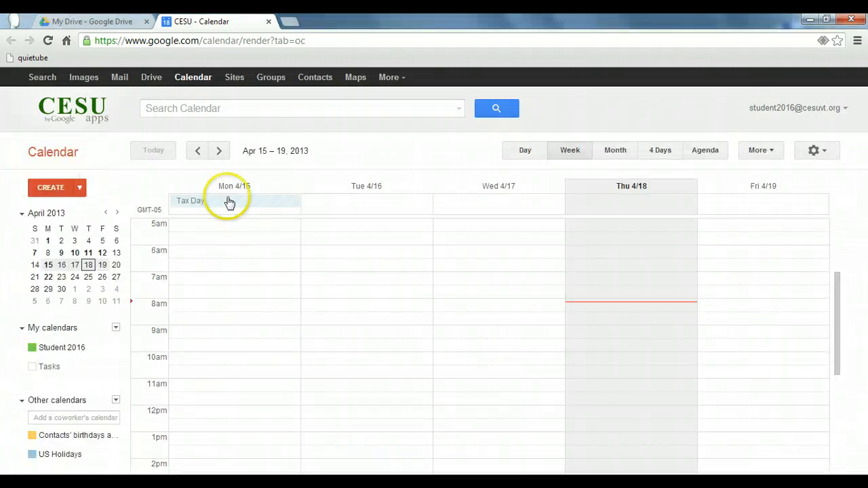
Start an "Available - Library" appointment block on Monday, April 29, 10am – 11am, offered as a single appointment slot
{"action": "left_click", "coordinate": [219, 150]}
{"action": "left_click", "coordinate": [219, 151]}
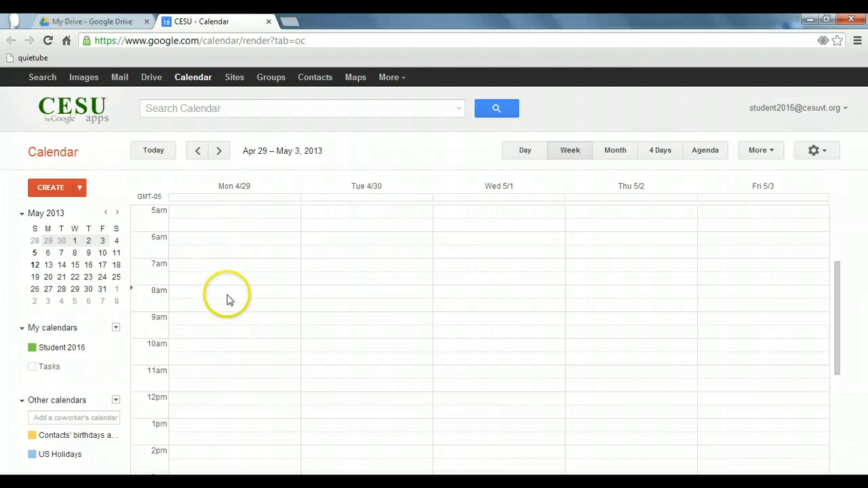
{"action": "left_click", "coordinate": [198, 347]}
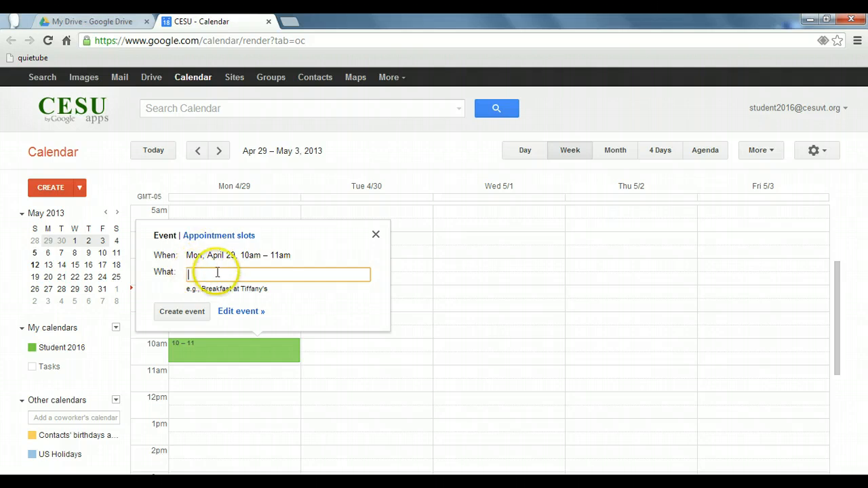
{"action": "left_click", "coordinate": [210, 237]}
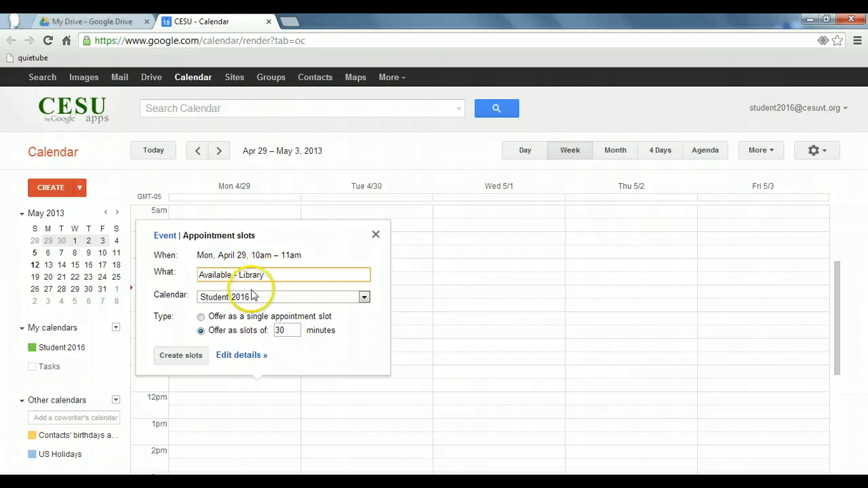
{"action": "left_click", "coordinate": [201, 317]}
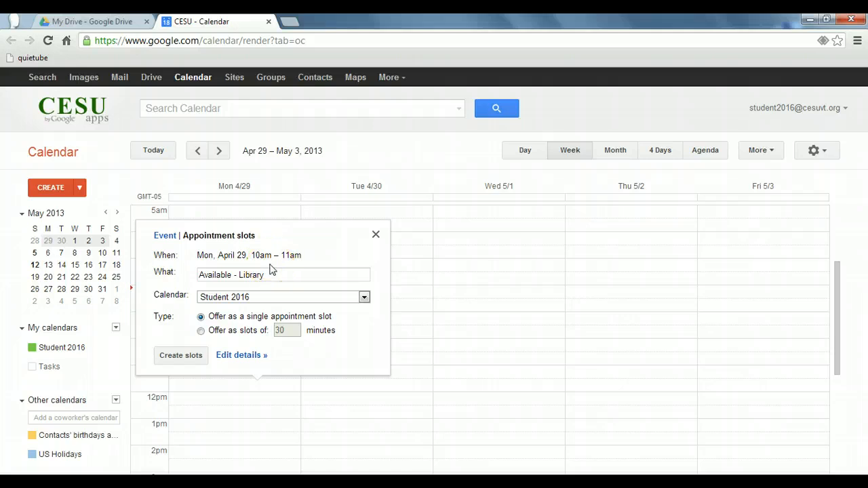
Edit the appointment block's details and set its end time to 11:30am
{"action": "left_click", "coordinate": [234, 357]}
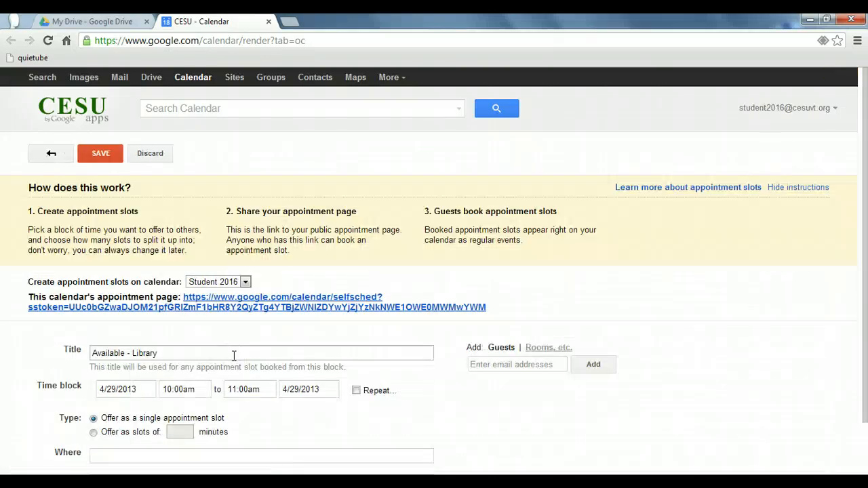
{"action": "scroll", "coordinate": [234, 361], "scroll_direction": "down", "scroll_amount": 1}
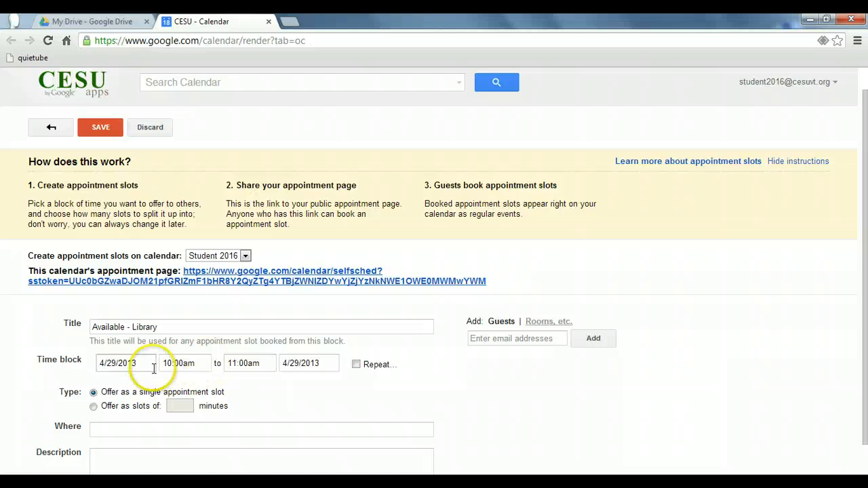
{"action": "left_click", "coordinate": [248, 363]}
{"action": "key", "text": "BackSpace"}
{"action": "key", "text": "BackSpace"}
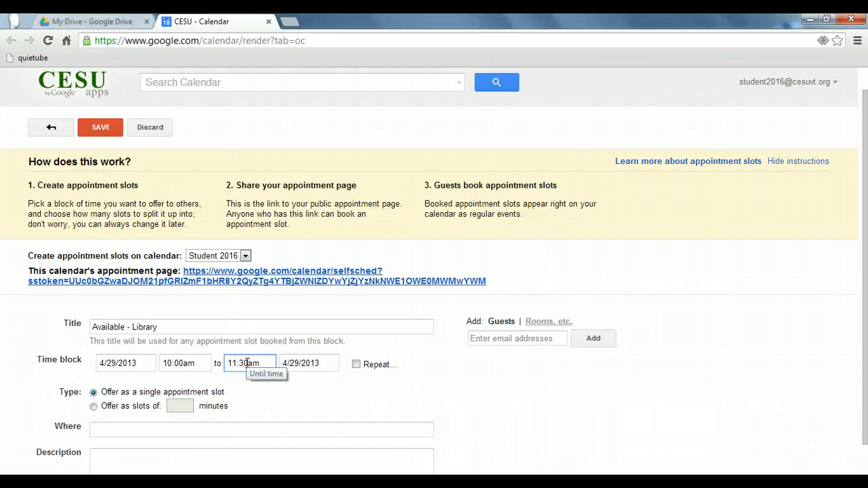
Make the appointment block repeat every 2 weeks on Monday, Wednesday and Friday
{"action": "left_click", "coordinate": [356, 365]}
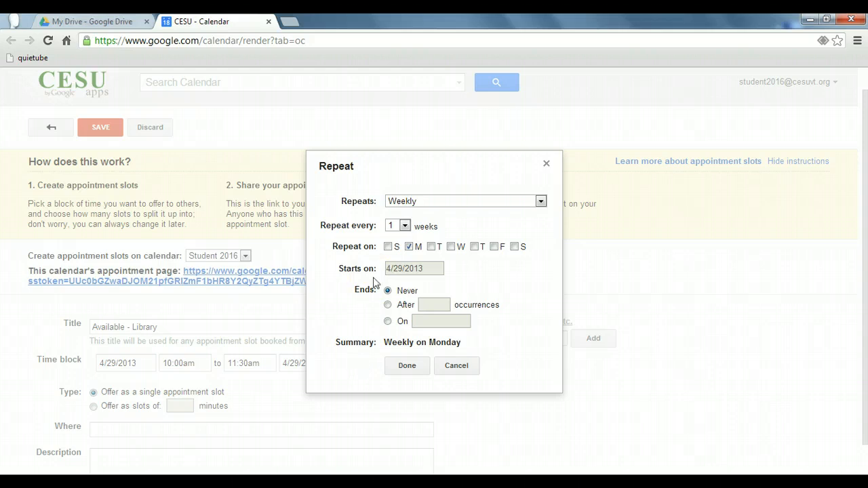
{"action": "left_click", "coordinate": [451, 247]}
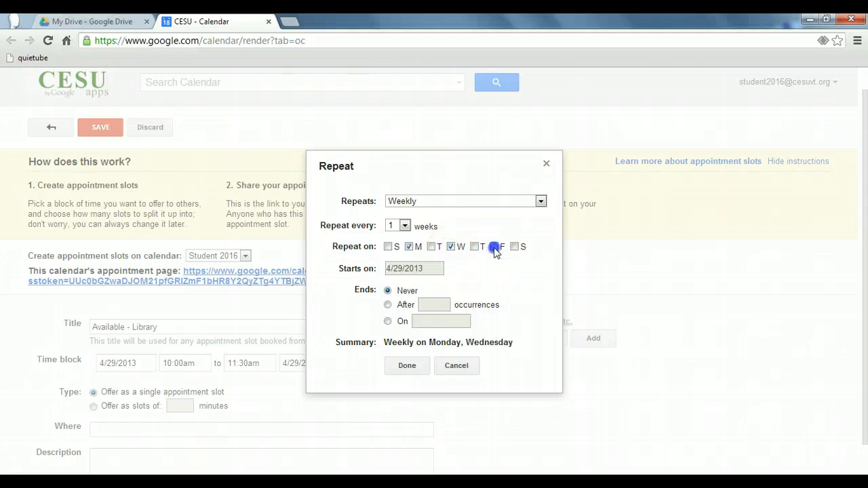
{"action": "left_click", "coordinate": [495, 247]}
{"action": "left_click", "coordinate": [404, 225]}
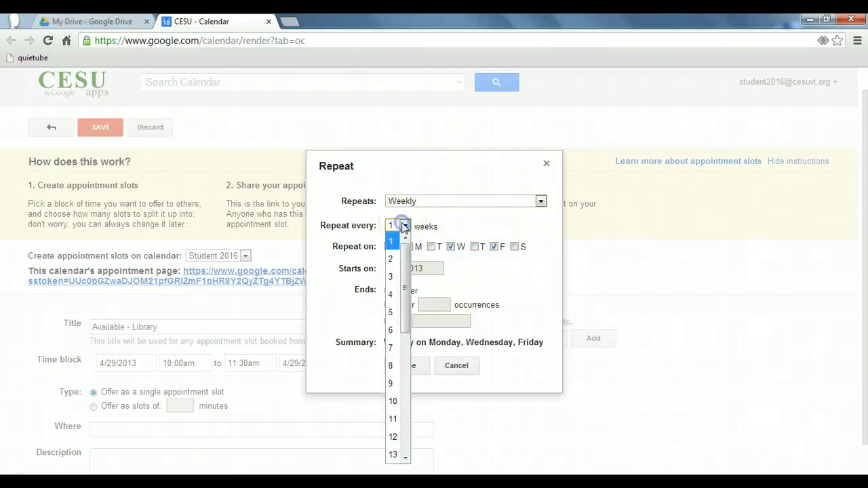
{"action": "left_click", "coordinate": [393, 259]}
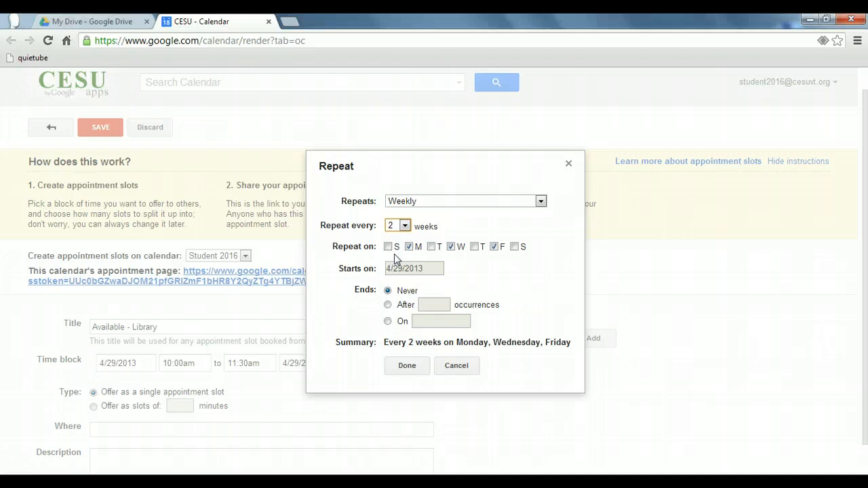
End the repetition after 9 occurrences and save the appointment slots
{"action": "left_click", "coordinate": [387, 305]}
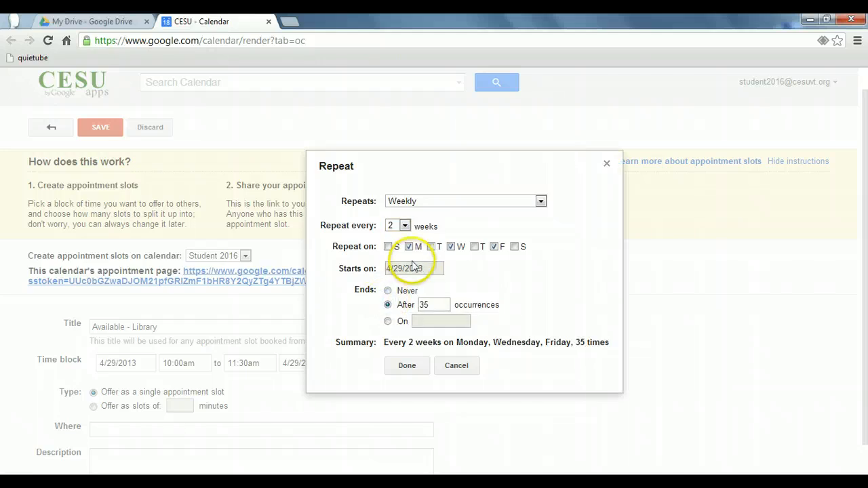
{"action": "left_click", "coordinate": [432, 305]}
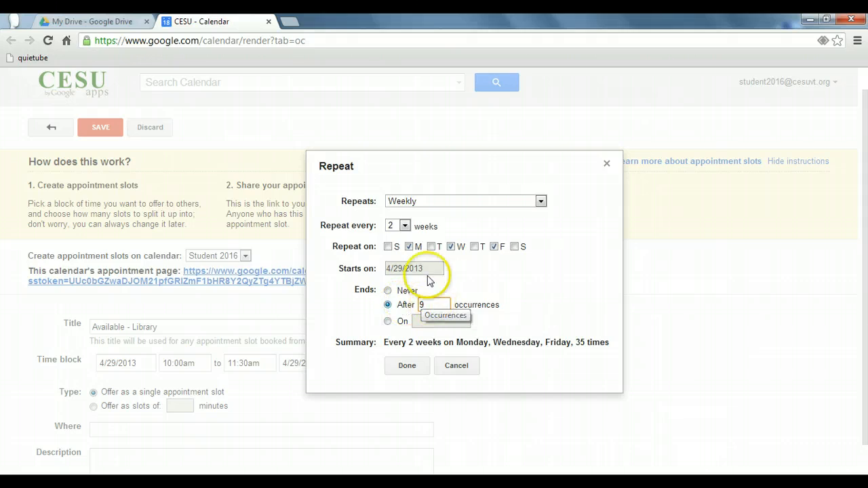
{"action": "left_click", "coordinate": [407, 366]}
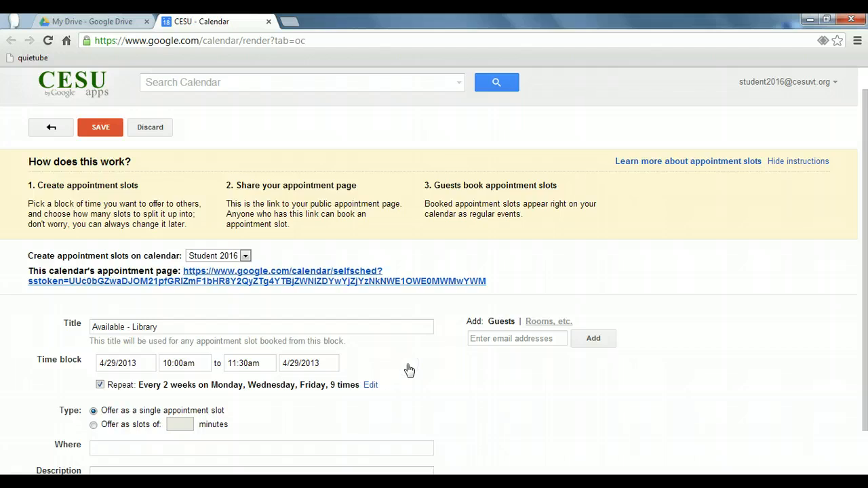
{"action": "left_click", "coordinate": [102, 129]}
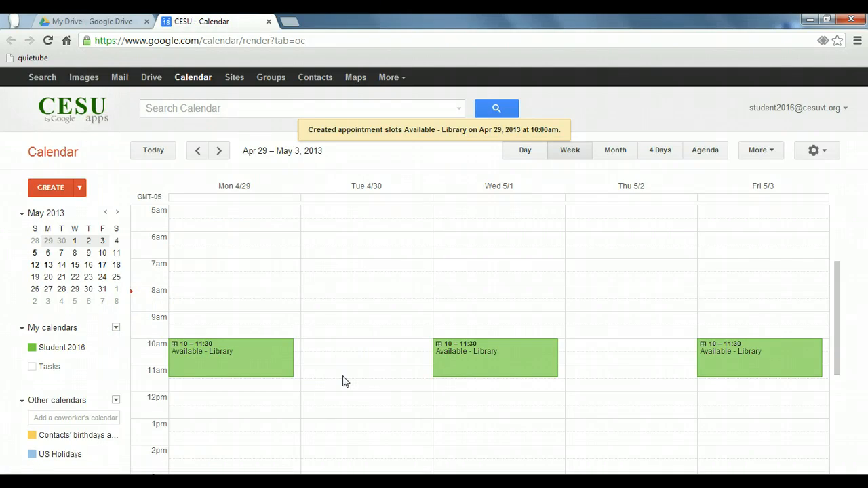
Check the repeating appointment slots week by week through May 27 – 31, 2013
{"action": "left_click", "coordinate": [217, 155]}
{"action": "left_click", "coordinate": [217, 155]}
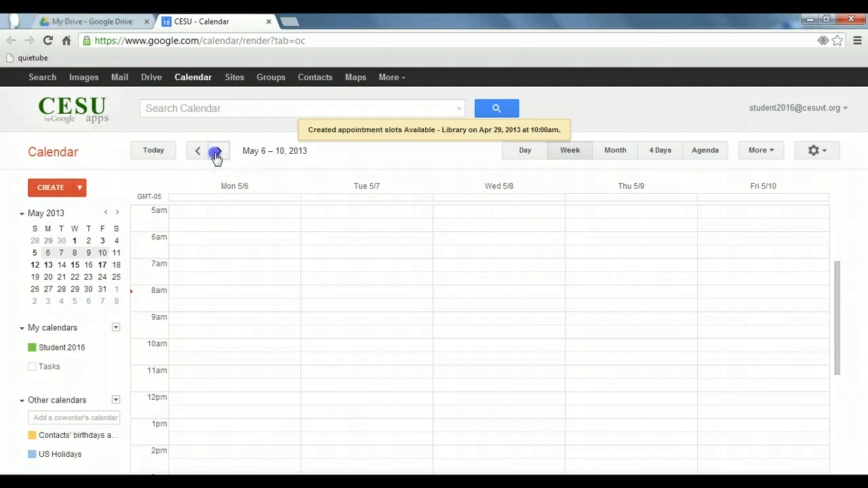
{"action": "left_click", "coordinate": [216, 155]}
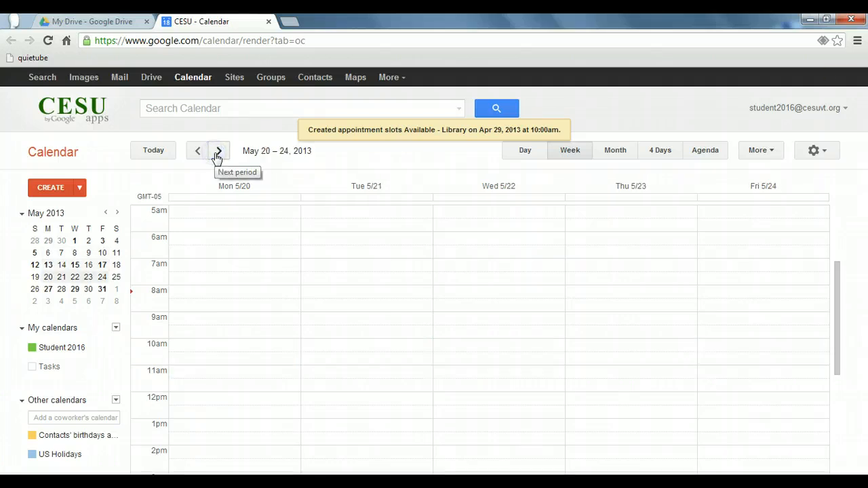
{"action": "left_click", "coordinate": [217, 156]}
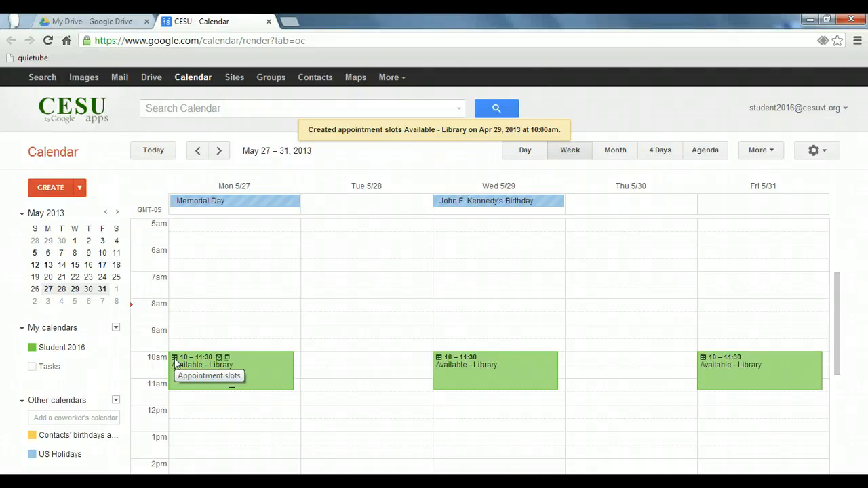
Create an event titled "Available" on Monday, May 27, 11:30am – 12:30pm, and delete it
{"action": "left_click", "coordinate": [198, 399]}
{"action": "type", "text": "Avaiu"}
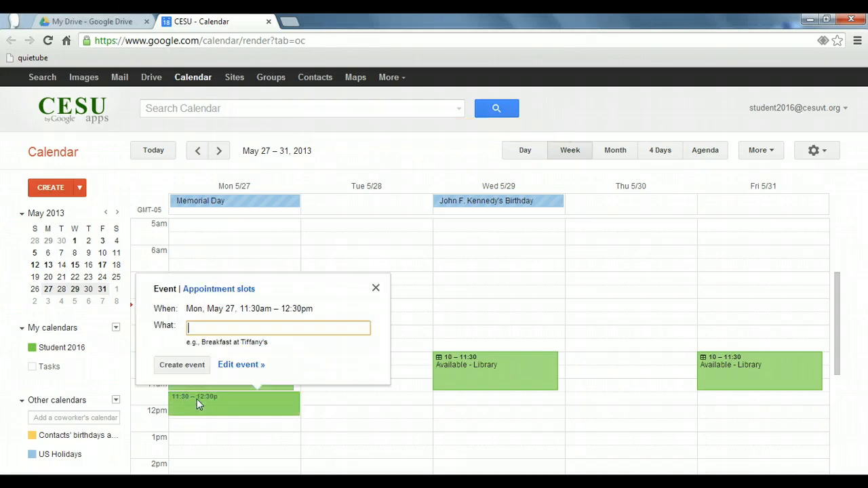
{"action": "type", "text": "alble"}
{"action": "key", "text": "Return"}
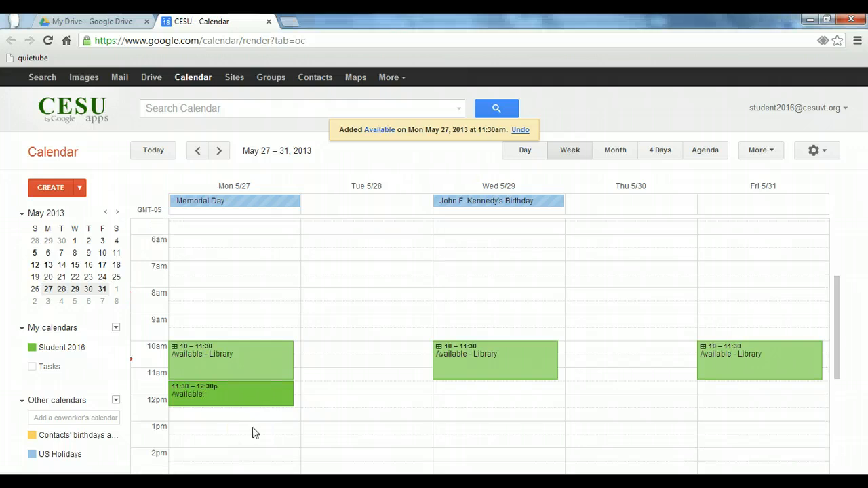
{"action": "left_click", "coordinate": [247, 403]}
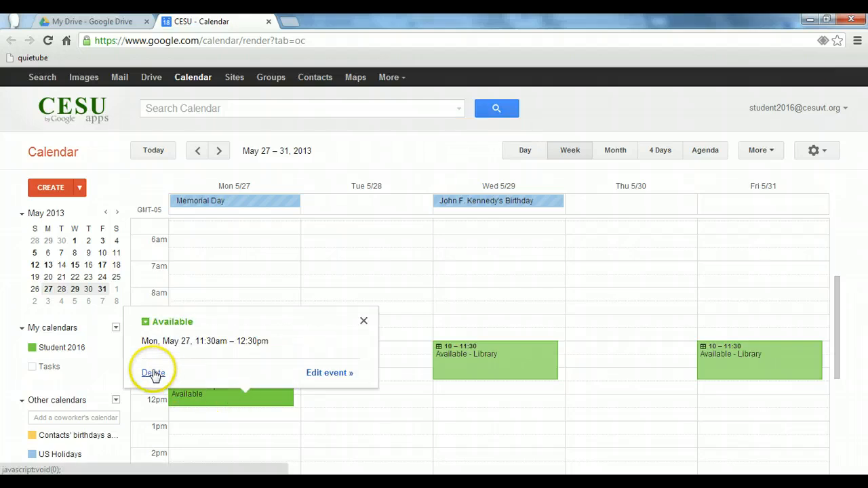
{"action": "left_click", "coordinate": [153, 372]}
{"action": "left_click", "coordinate": [259, 367]}
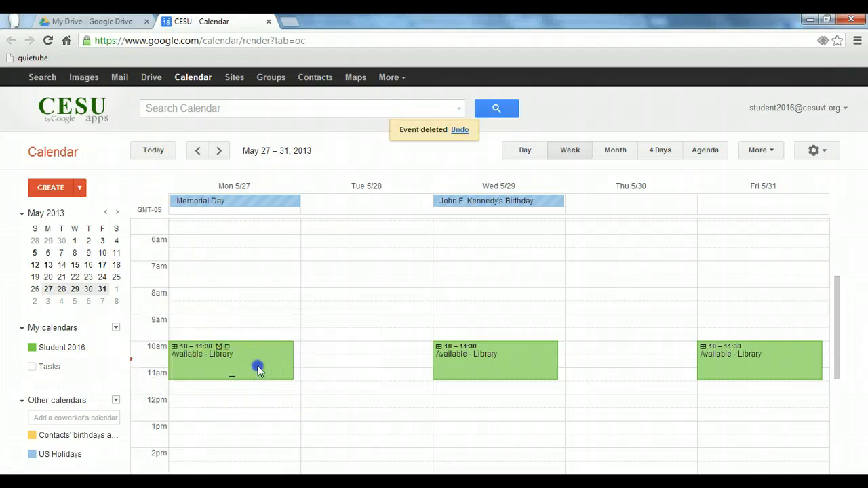
{"action": "left_click", "coordinate": [336, 349]}
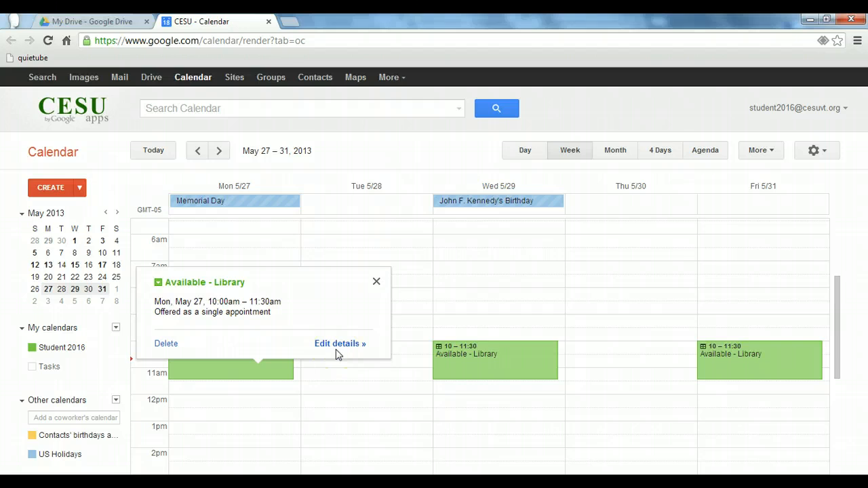
{"action": "left_click", "coordinate": [219, 366]}
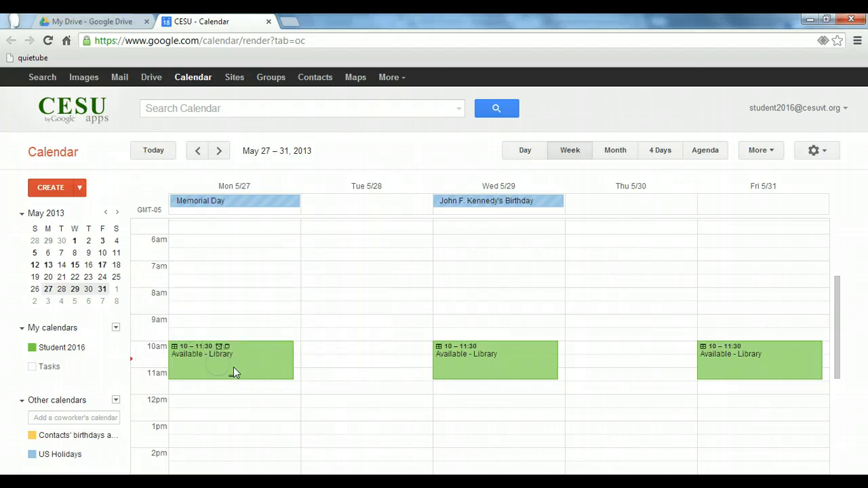
{"action": "left_click", "coordinate": [232, 376]}
{"action": "left_click_drag", "start_coordinate": [233, 376], "coordinate": [232, 360]}
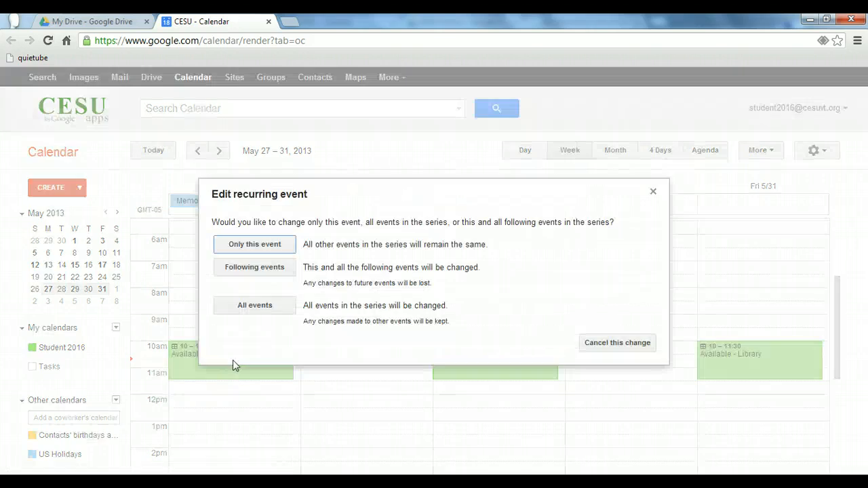
{"action": "left_click", "coordinate": [594, 346]}
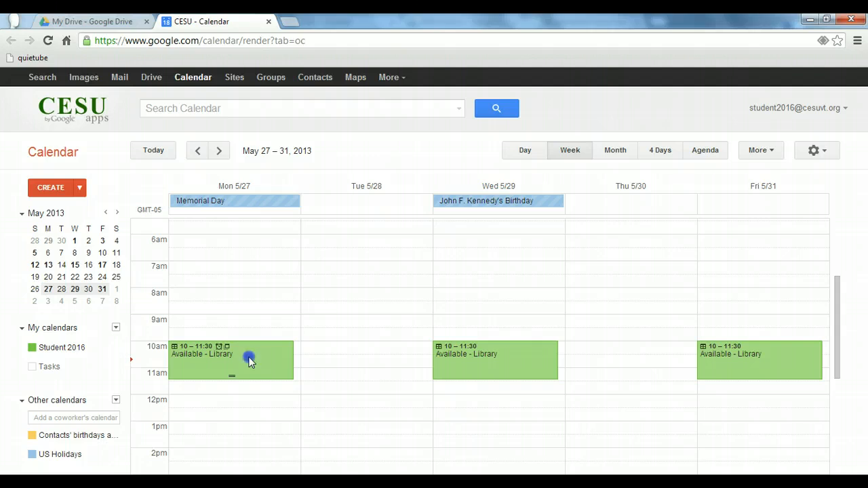
Move only the Monday, May 27 "Available - Library" slot to Tuesday, May 28, 10:00am – 11:30am, and open its details for editing
{"action": "left_click_drag", "start_coordinate": [249, 362], "coordinate": [336, 360]}
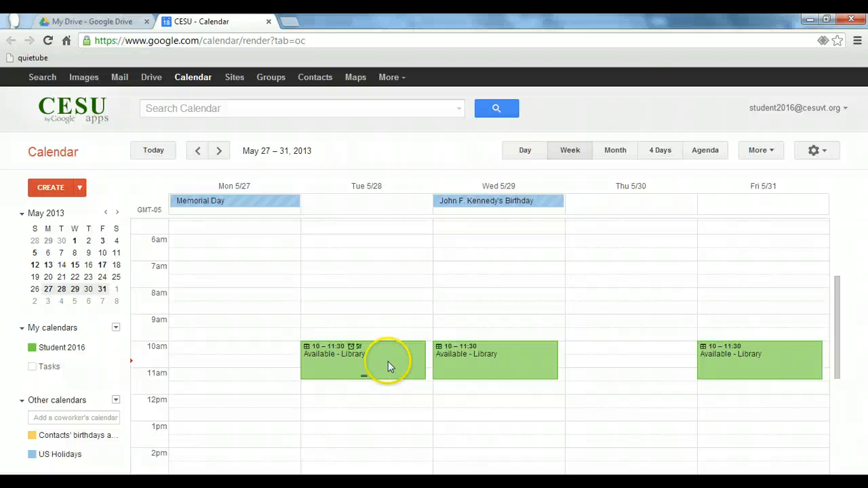
{"action": "left_click", "coordinate": [389, 363]}
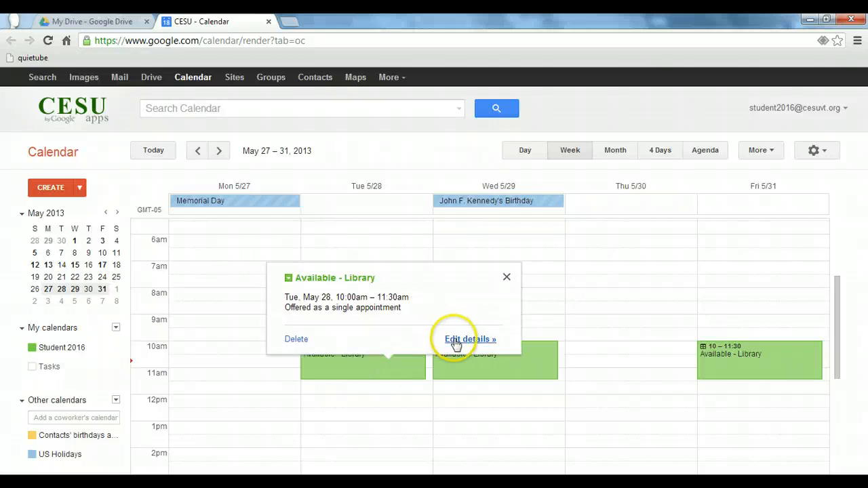
{"action": "left_click", "coordinate": [460, 341]}
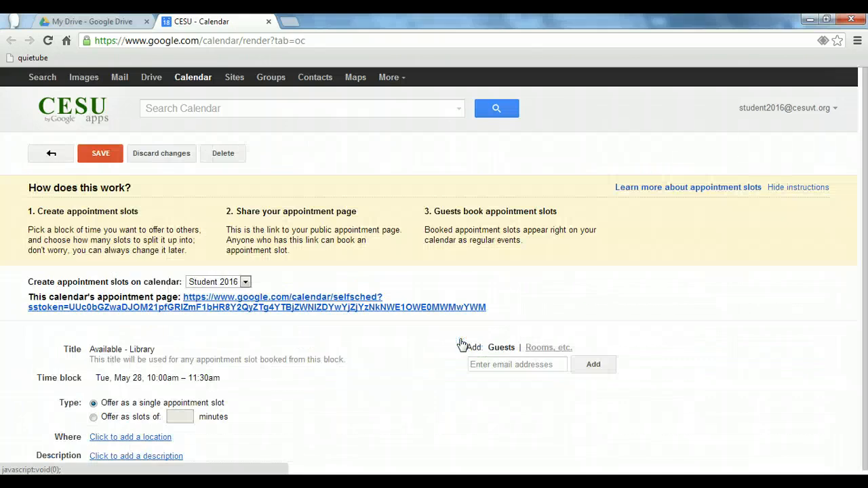
Open the calendar's public appointment page, show the week of the next available slot on Apr 29, 2013, and copy the page address
{"action": "left_click", "coordinate": [269, 301]}
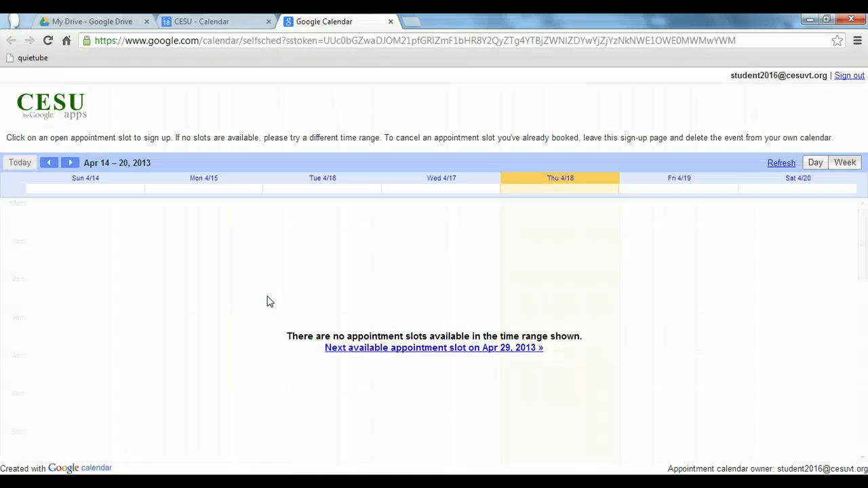
{"action": "left_click", "coordinate": [425, 352]}
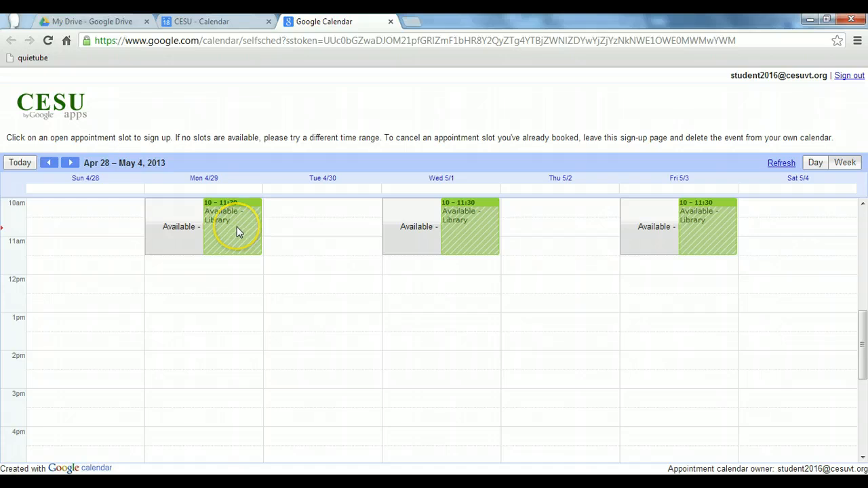
{"action": "left_click", "coordinate": [258, 42]}
{"action": "key", "text": "ctrl+c"}
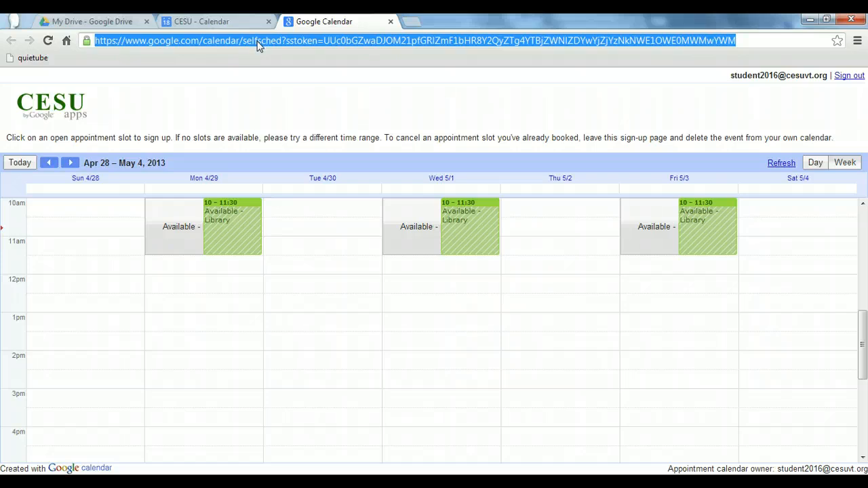
Load the copied appointment page address in the other browser window and show the week of the Apr 29, 2013 slot
{"action": "left_click", "coordinate": [341, 483]}
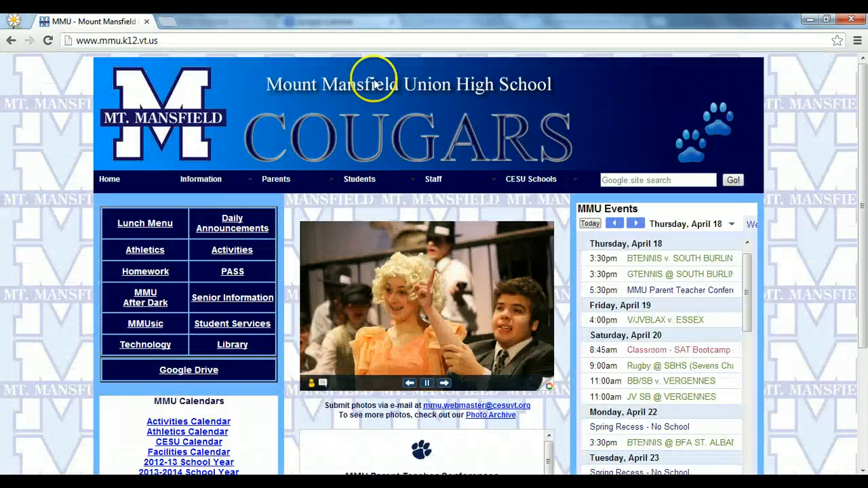
{"action": "left_click", "coordinate": [339, 41]}
{"action": "key", "text": "ctrl+v"}
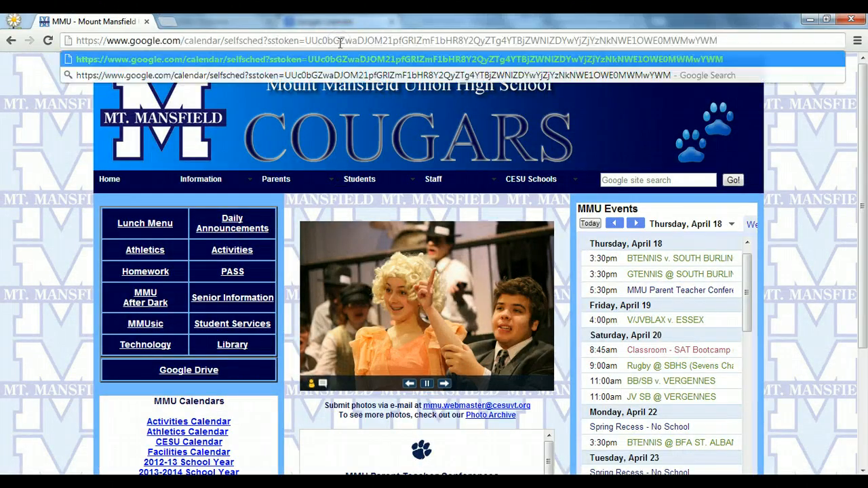
{"action": "key", "text": "Return"}
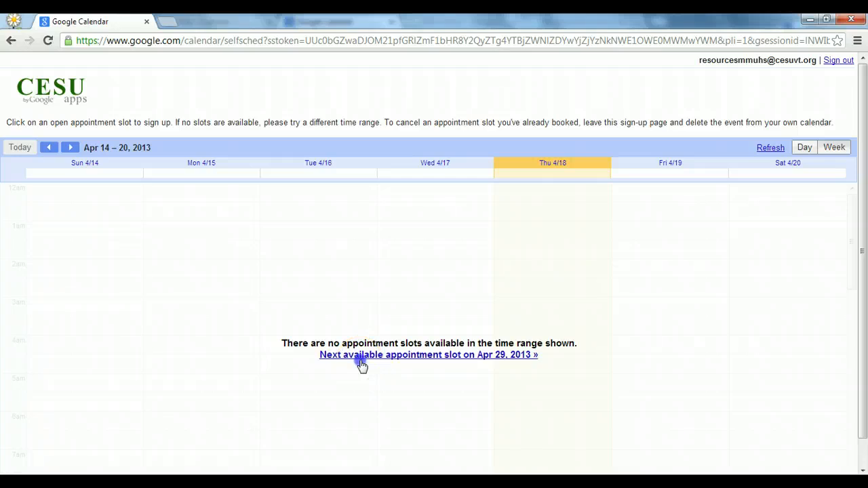
{"action": "left_click", "coordinate": [360, 355]}
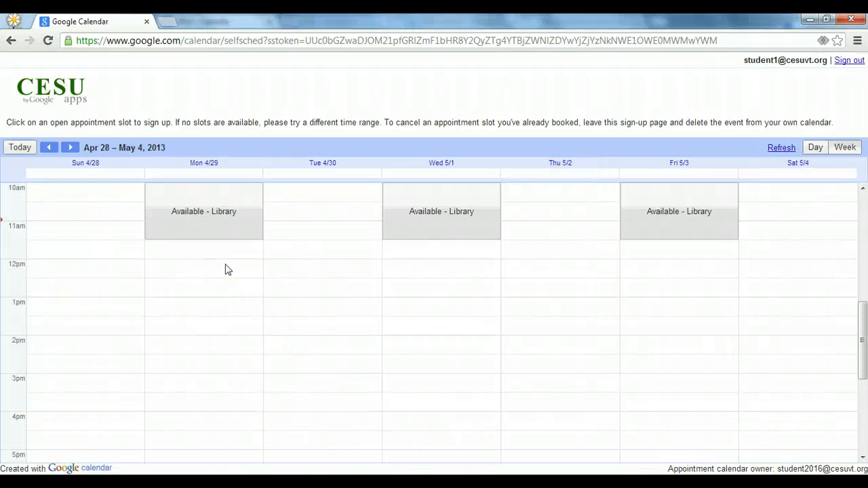
Book the "Available - Library" appointment on Mon, April 29, 10:00am – 11:30am with its default details and close the confirmation
{"action": "left_click", "coordinate": [202, 215]}
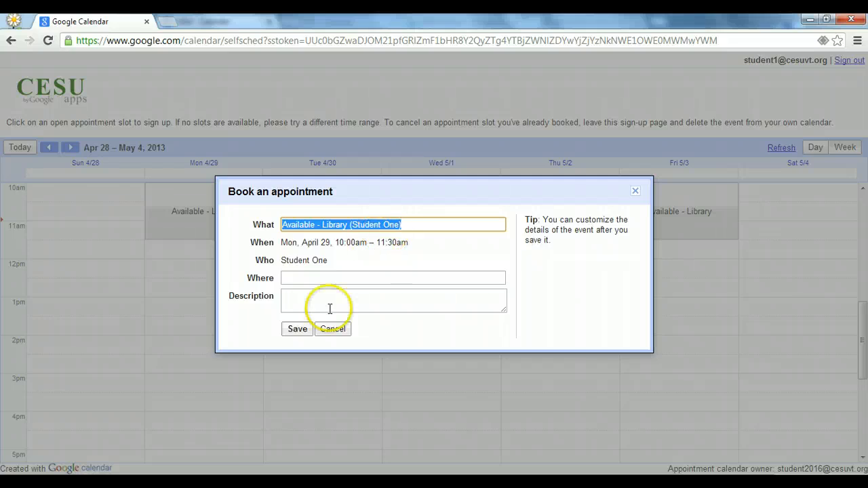
{"action": "left_click", "coordinate": [298, 329]}
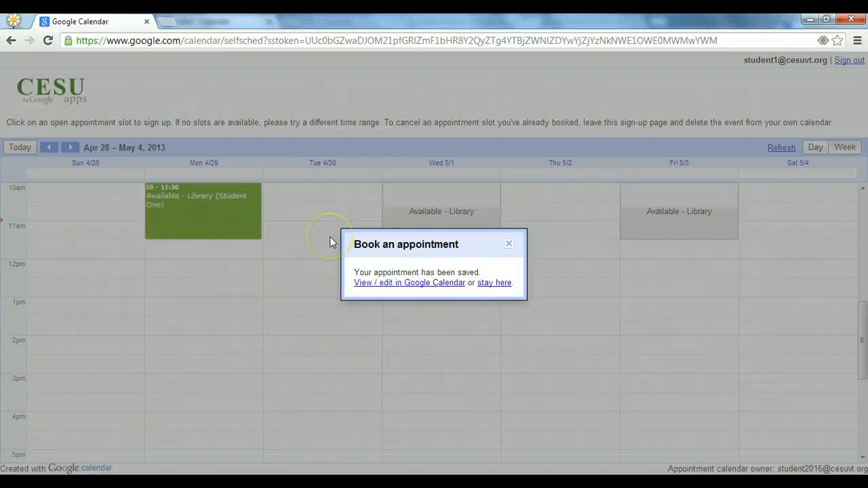
{"action": "left_click", "coordinate": [508, 243]}
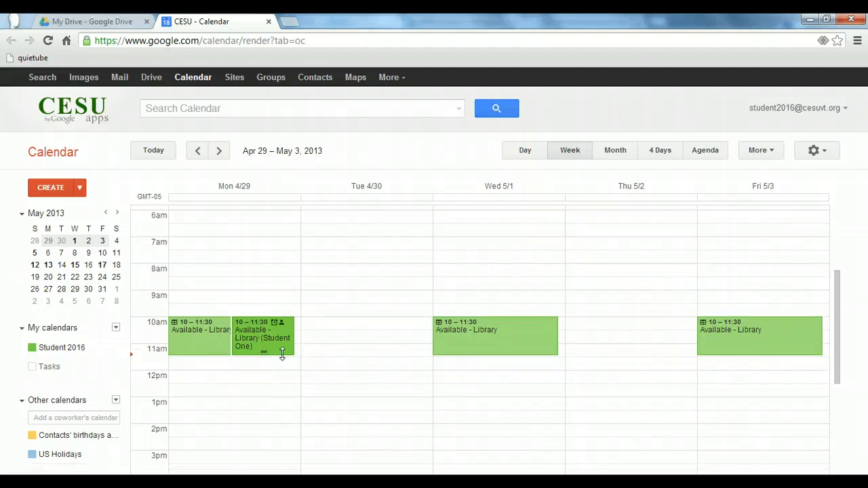
{"action": "left_click", "coordinate": [275, 350]}
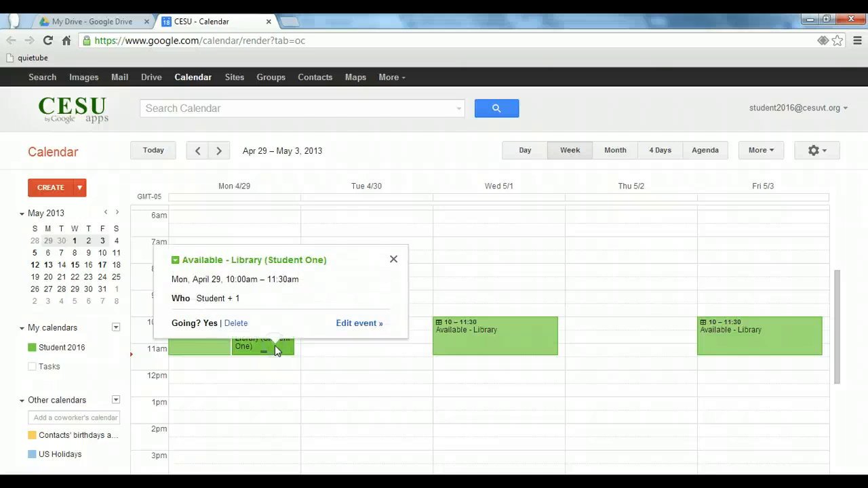
{"action": "left_click", "coordinate": [236, 323]}
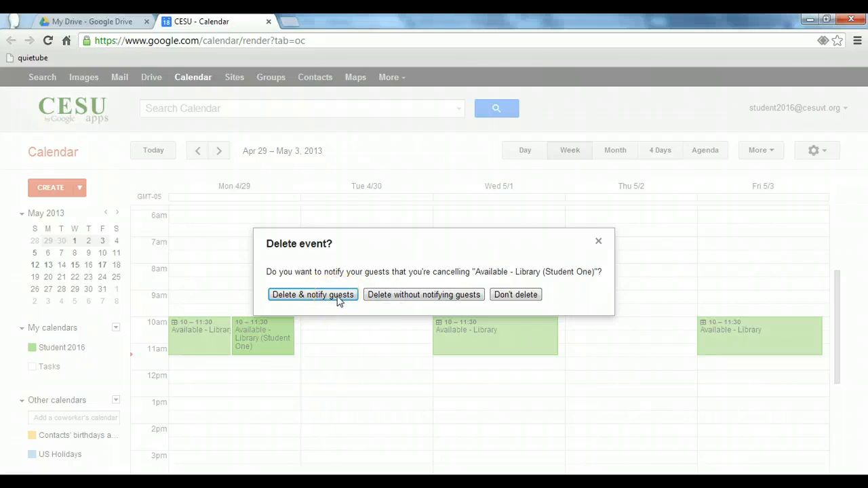
{"action": "left_click", "coordinate": [508, 295]}
In the booking student's browser window, open that student's Google Calendar in a new tab at the week Apr 28 – May 4, 2013
{"action": "mouse_move", "coordinate": [352, 479]}
{"action": "left_click", "coordinate": [332, 415]}
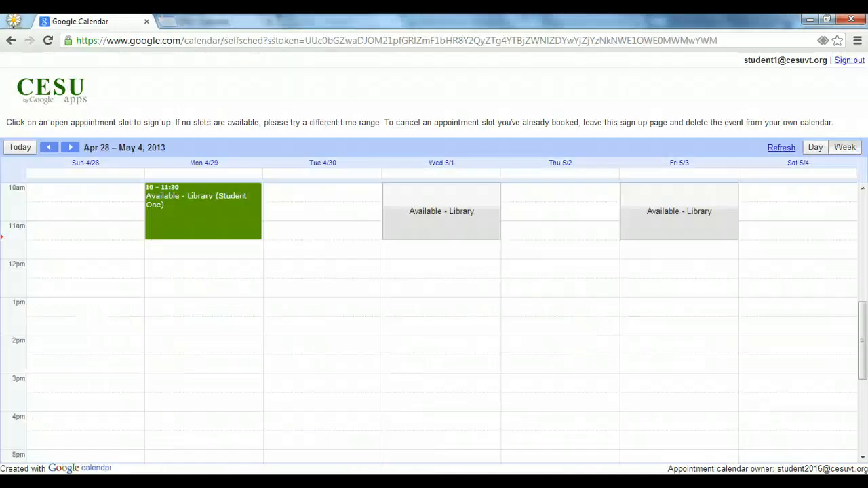
{"action": "left_click", "coordinate": [168, 23]}
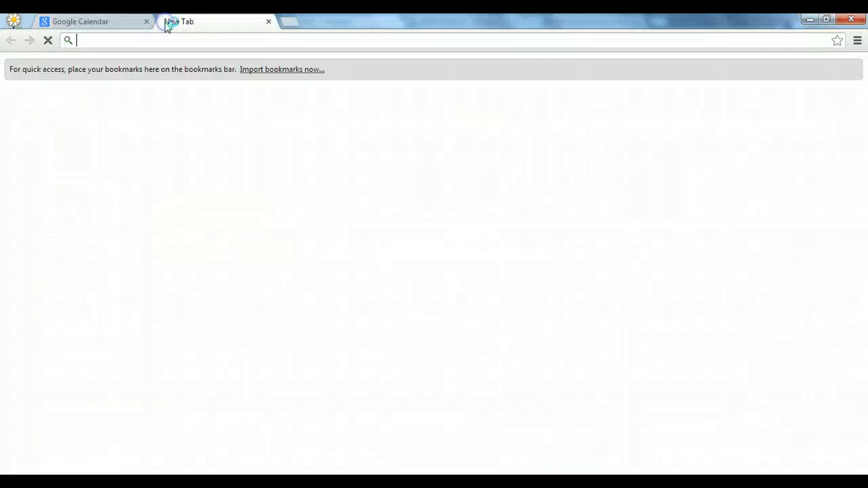
{"action": "type", "text": "https://www.google.com/calendar/render?tab=oc"}
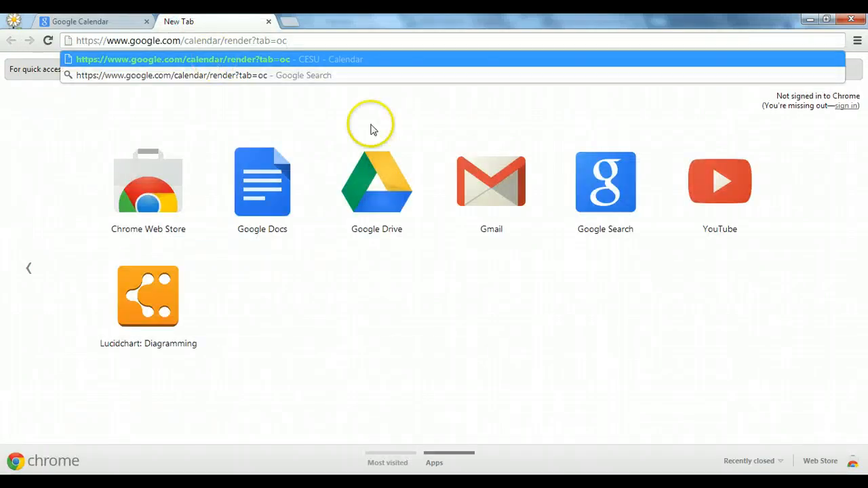
{"action": "key", "text": "Return"}
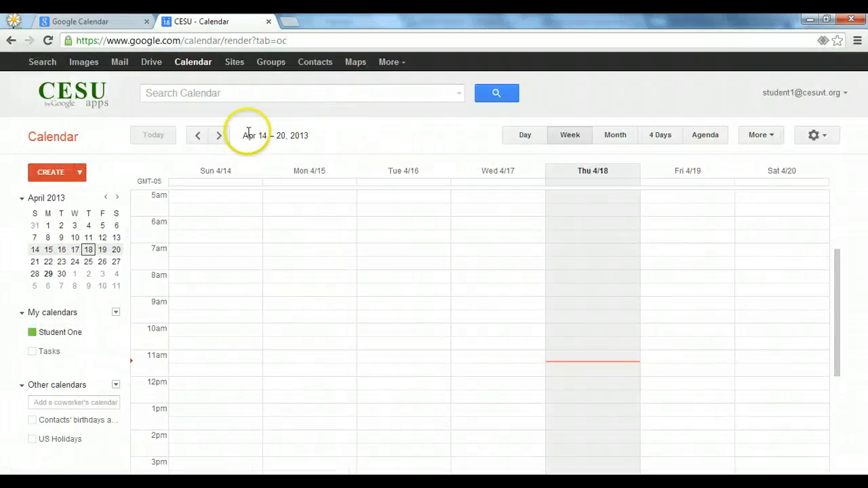
{"action": "left_click", "coordinate": [219, 136]}
{"action": "left_click", "coordinate": [220, 136]}
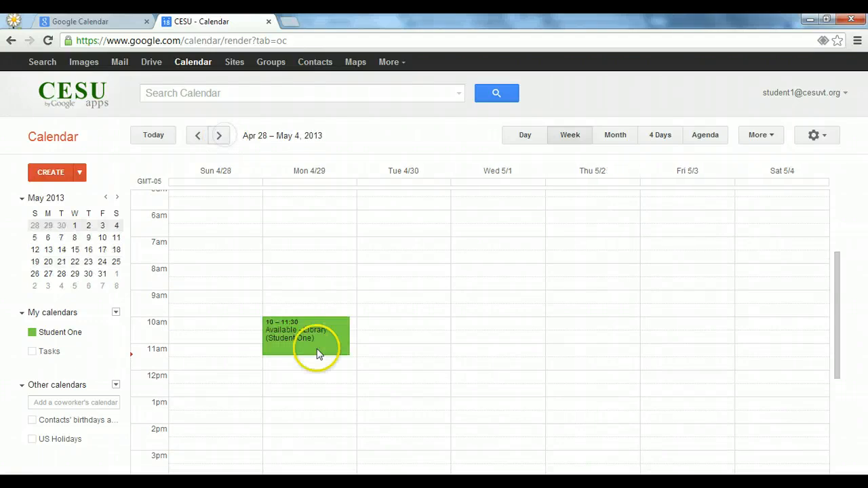
Cancel the booked Monday, April 29 library appointment in the student's calendar and notify the guests
{"action": "left_click", "coordinate": [328, 347]}
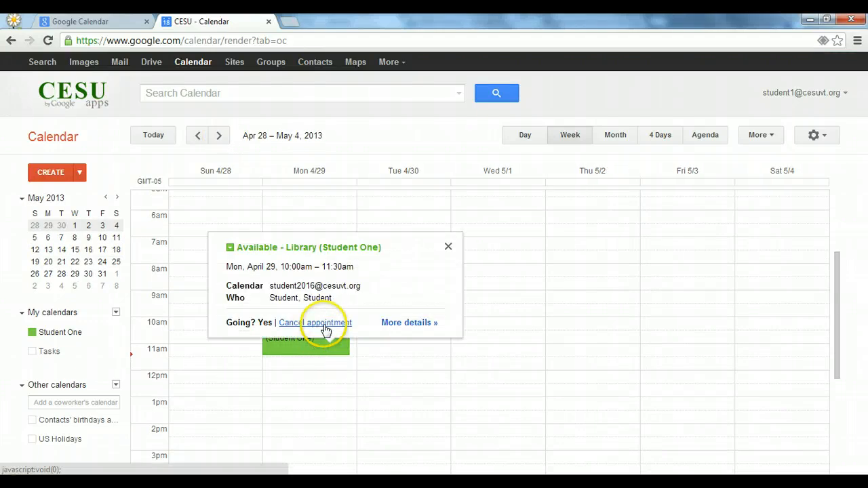
{"action": "left_click", "coordinate": [325, 324]}
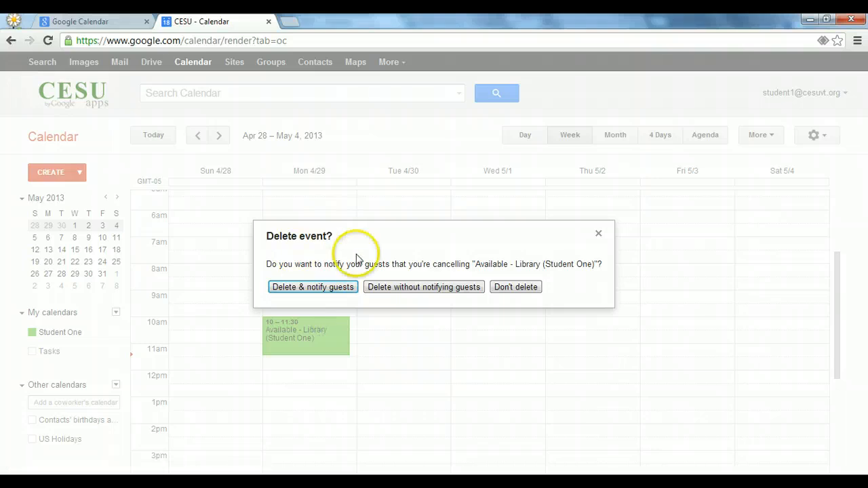
{"action": "left_click", "coordinate": [330, 288]}
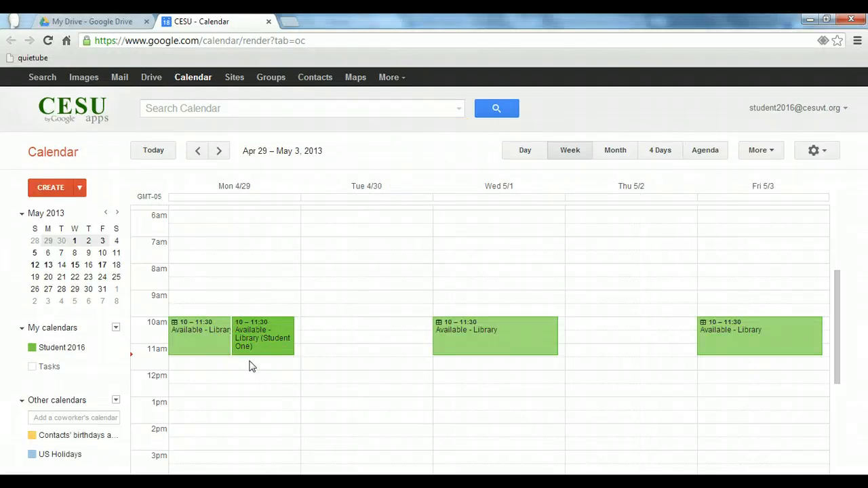
Delete the booked Monday, April 29 appointment from the slot owner's calendar and notify the guests
{"action": "left_click", "coordinate": [213, 337]}
{"action": "left_click", "coordinate": [279, 352]}
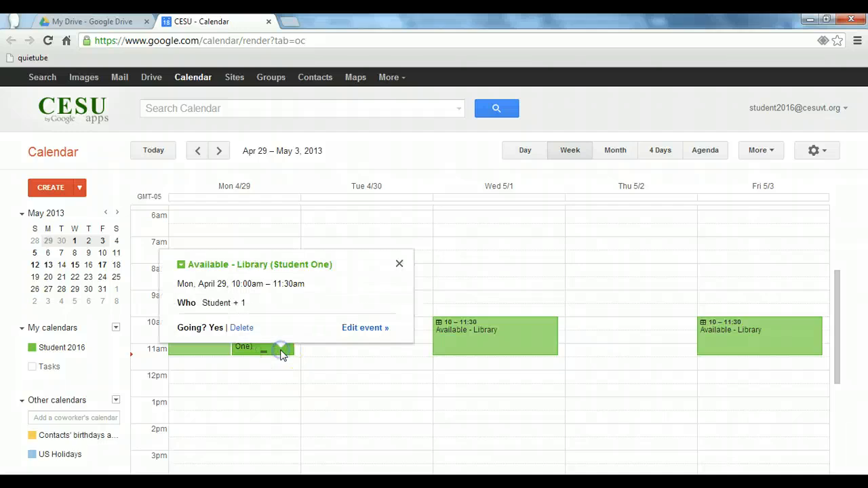
{"action": "left_click", "coordinate": [241, 328]}
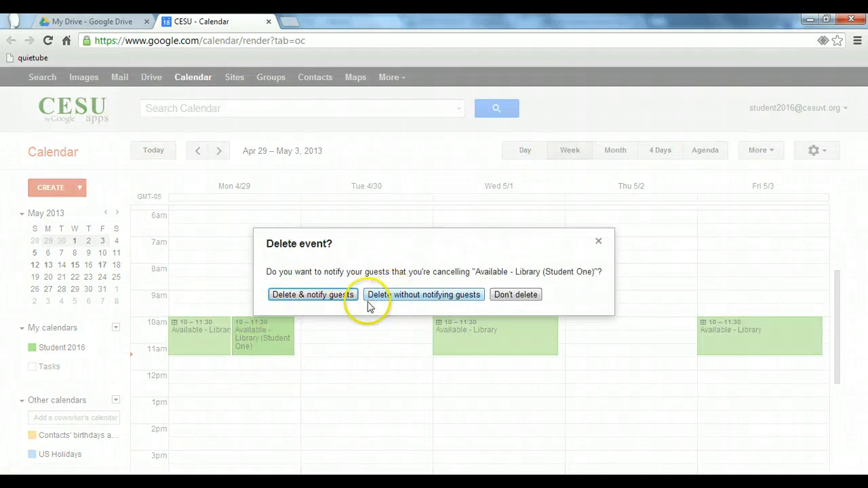
{"action": "left_click", "coordinate": [340, 296]}
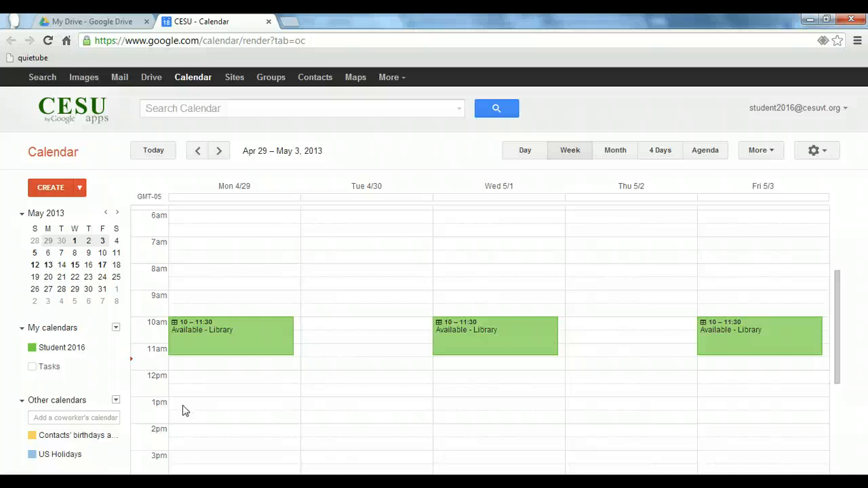
Open the details of the Monday, April 29 "Available - Library" slot and copy the link address of the calendar's appointment page
{"action": "left_click", "coordinate": [270, 329]}
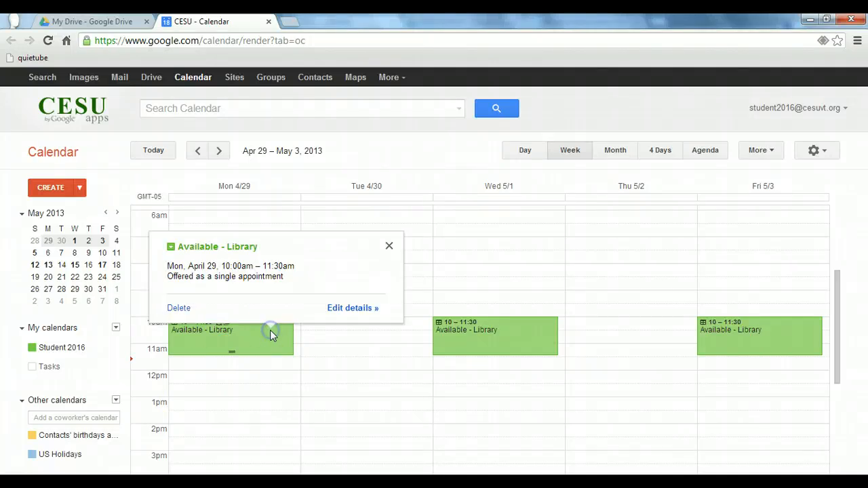
{"action": "left_click", "coordinate": [351, 310]}
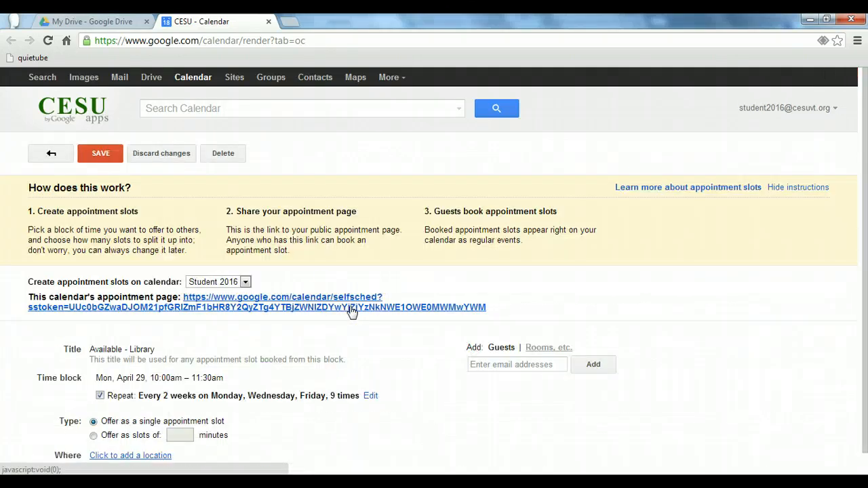
{"action": "right_click", "coordinate": [327, 301]}
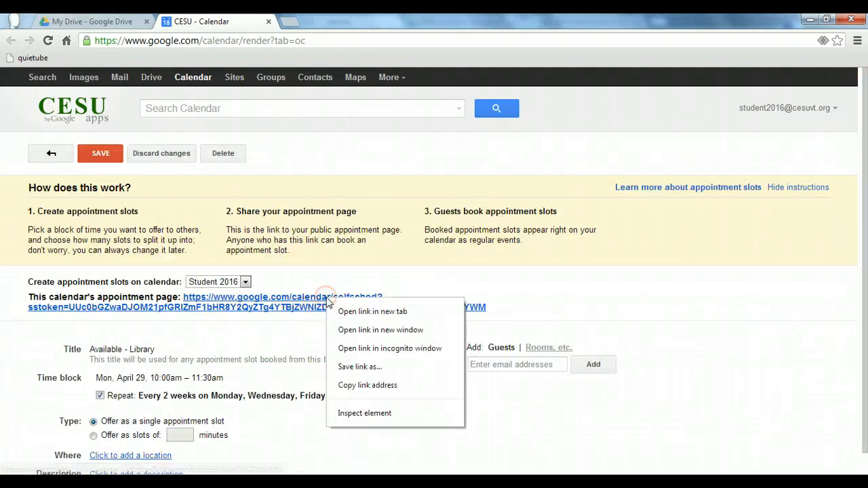
{"action": "left_click", "coordinate": [369, 385]}
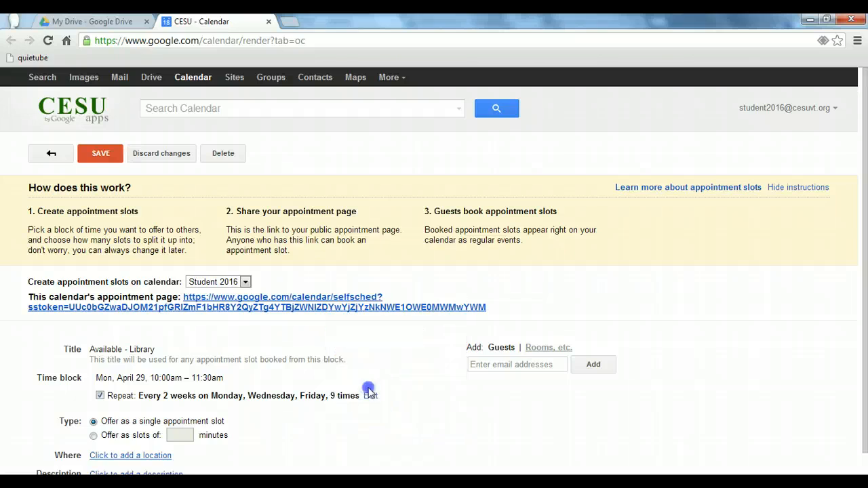
Open the Tutor Calendar Links form at go.cesuvt.org/cal_link in a new tab and paste the copied appointment page link as the Appointment Calendar URL
{"action": "left_click", "coordinate": [289, 21]}
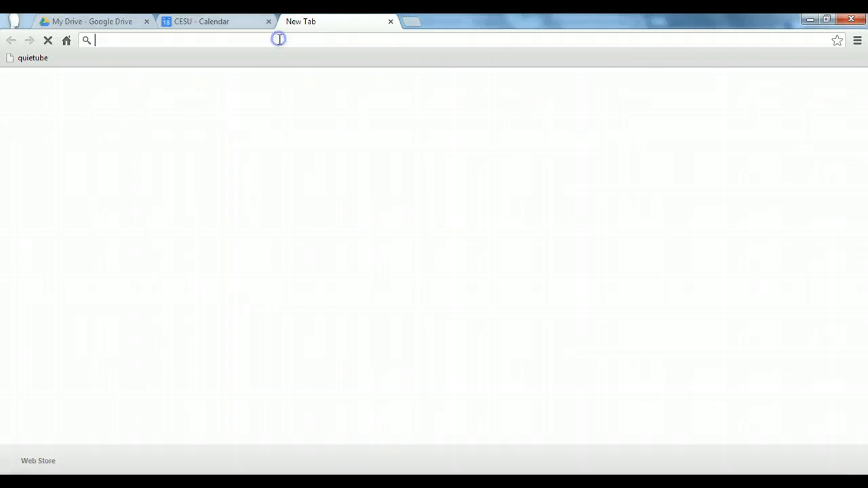
{"action": "type", "text": "go."}
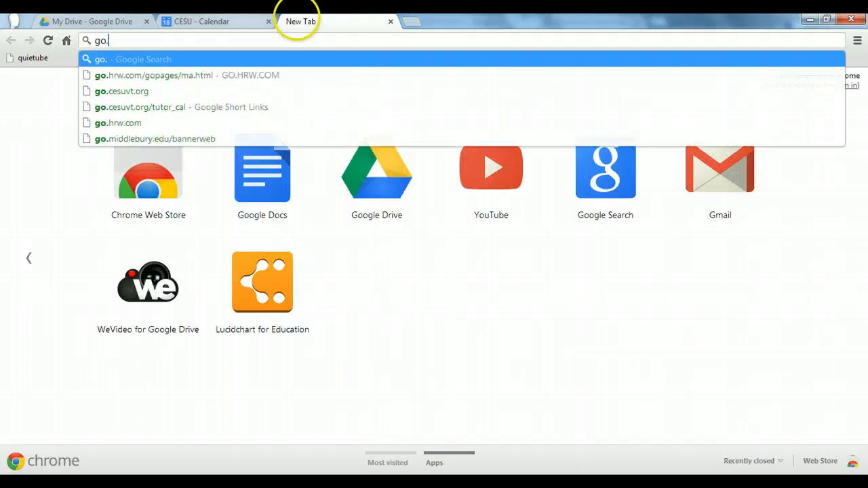
{"action": "type", "text": "cesuv"}
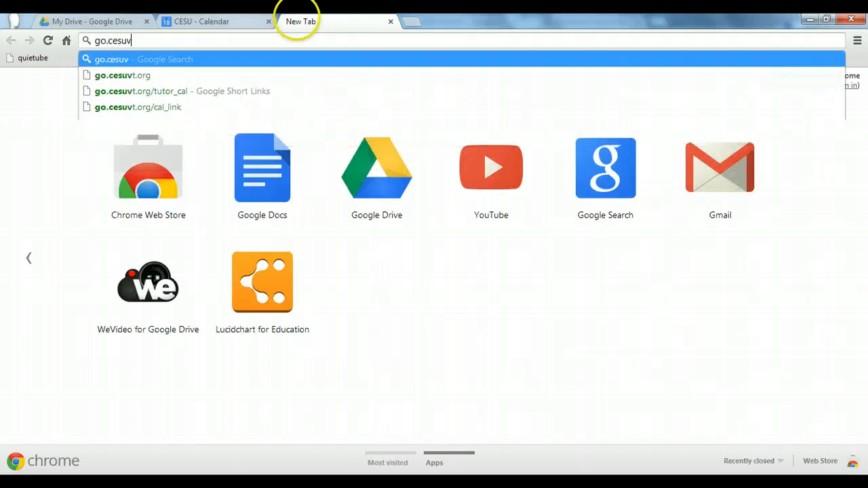
{"action": "type", "text": "t.org/"}
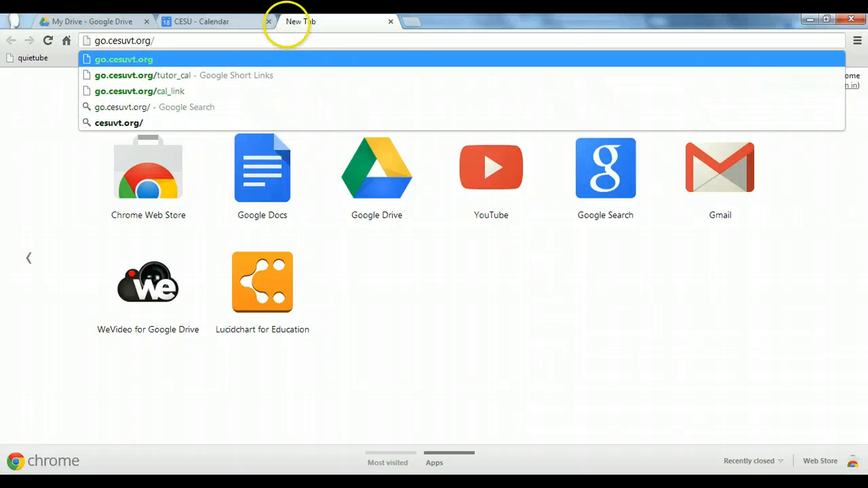
{"action": "type", "text": "cal_"}
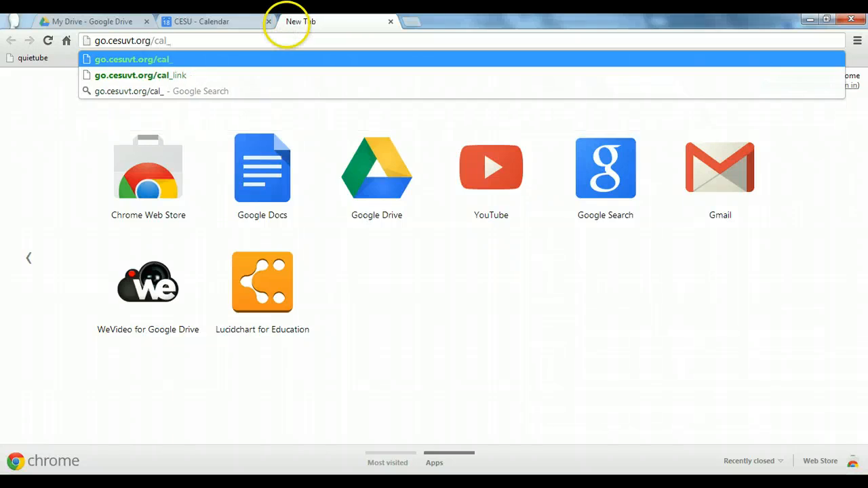
{"action": "type", "text": "link"}
{"action": "key", "text": "Return"}
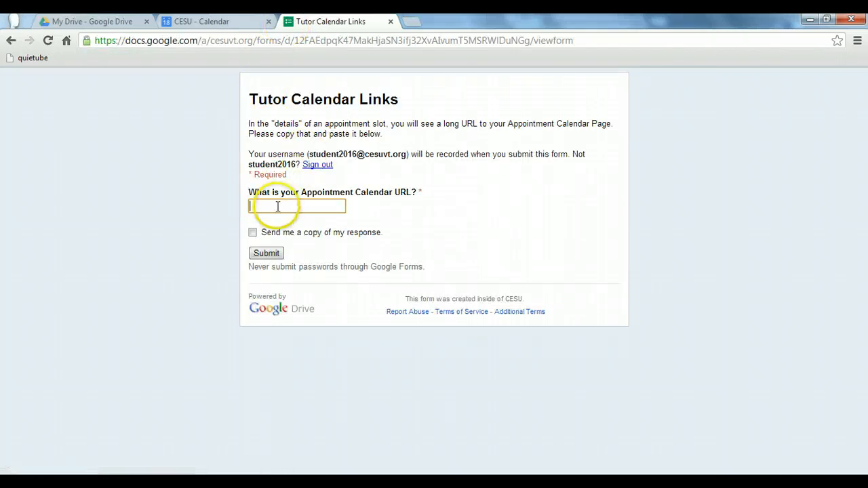
{"action": "key", "text": "ctrl+v"}
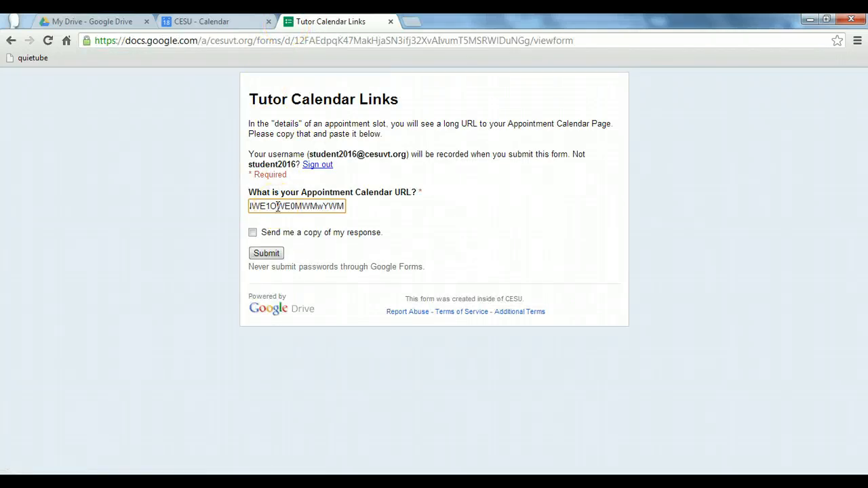